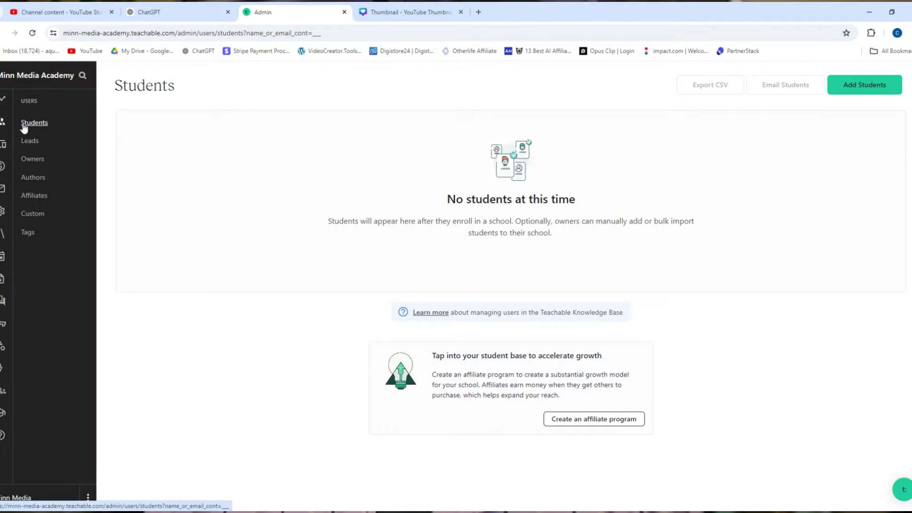
Step: Go to the Courses area from the admin sidebar
click(2, 167)
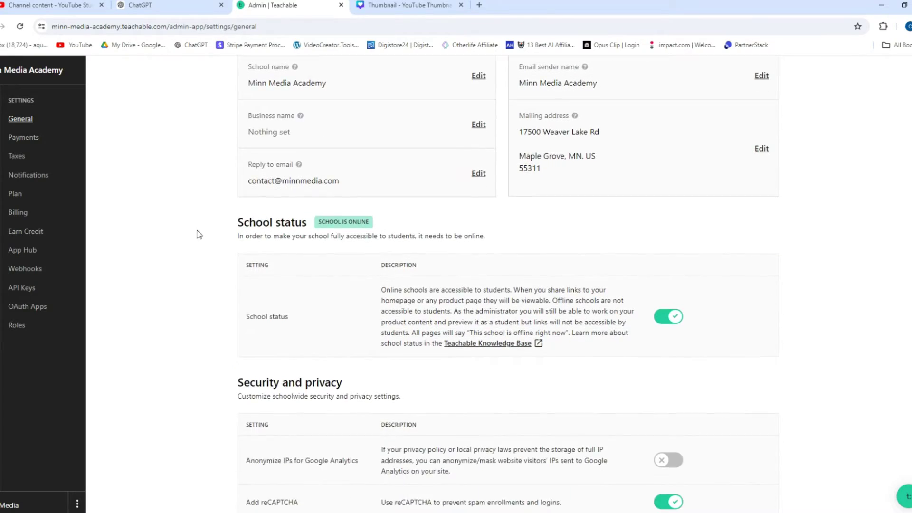
scroll(197, 235, down, 2)
scroll(197, 234, down, 1)
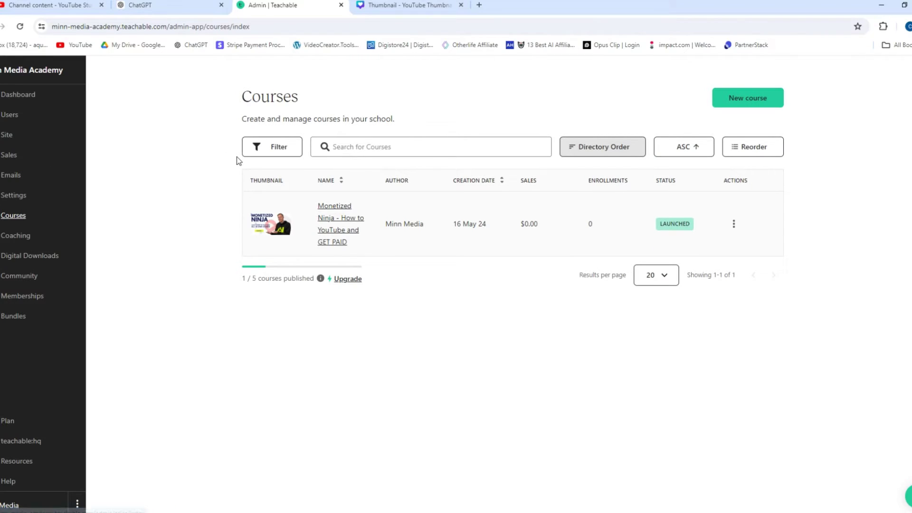
Step: Enter the Monetized Ninja setup guide and preview its sales page in a new tab
click(338, 223)
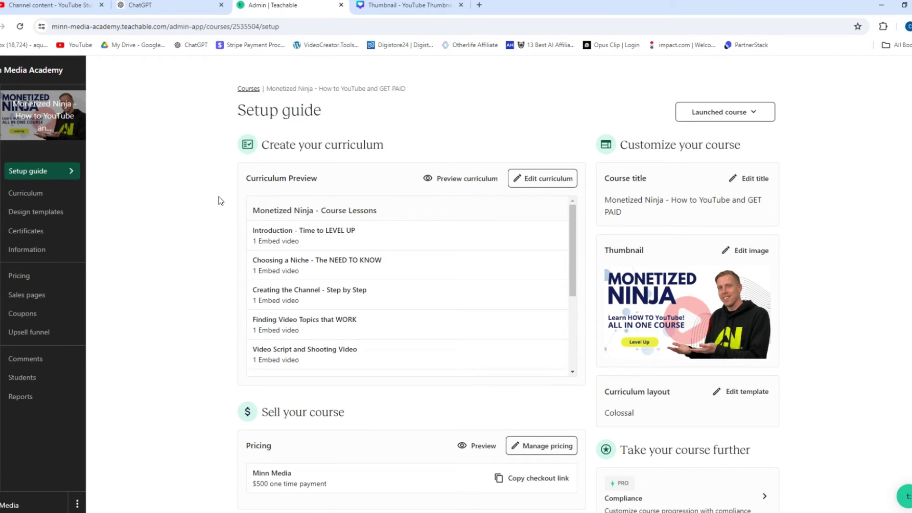
scroll(205, 202, down, 5)
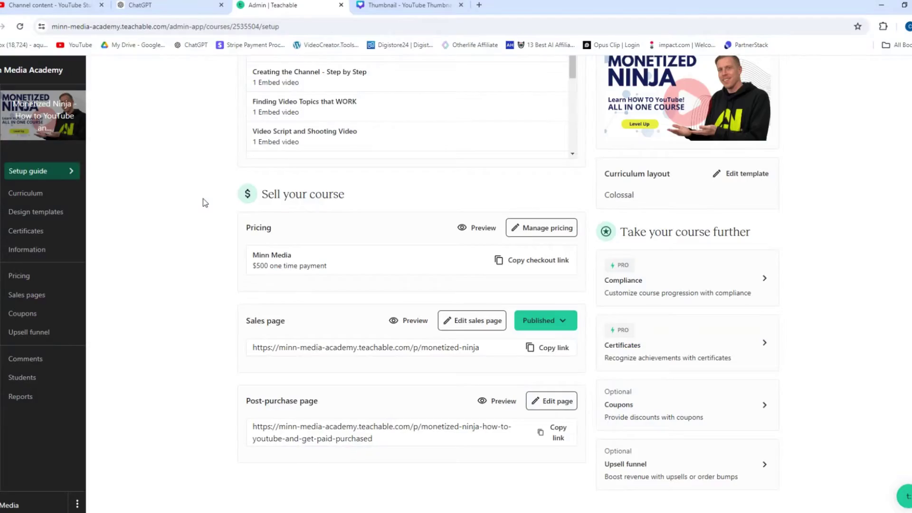
scroll(203, 202, up, 4)
scroll(203, 204, down, 4)
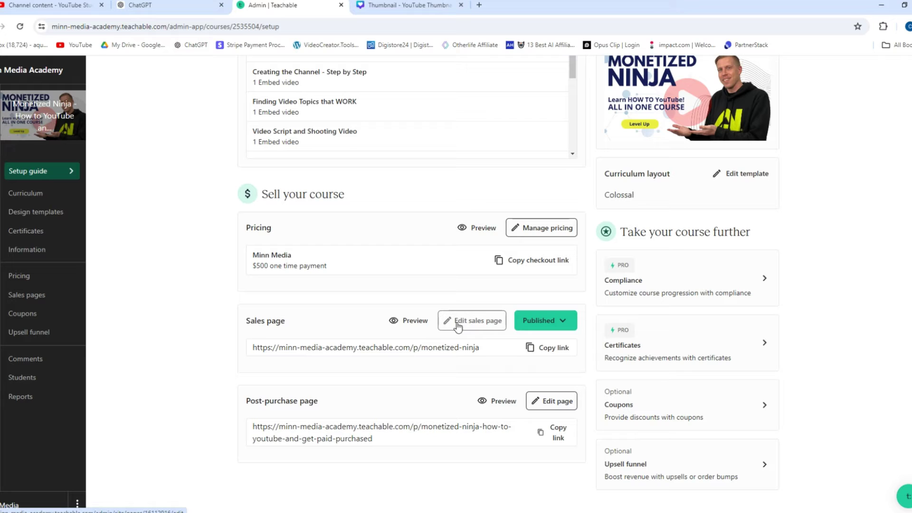
click(421, 323)
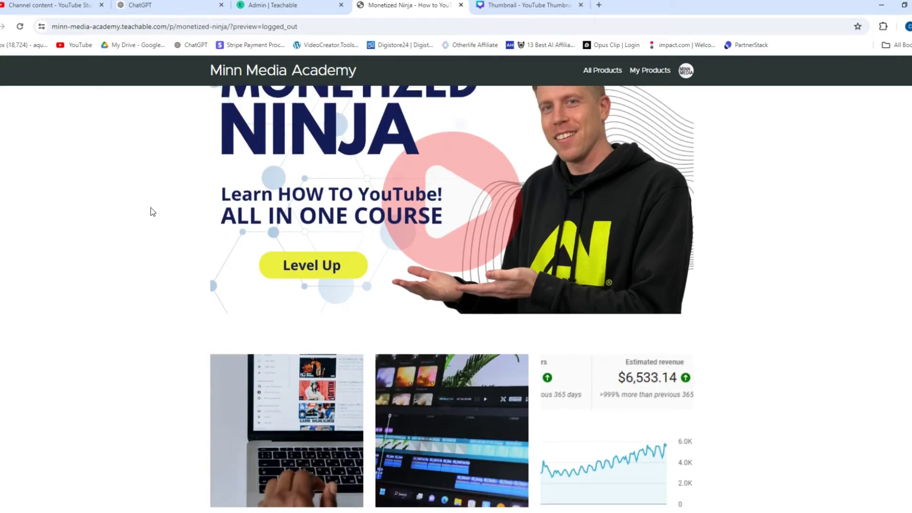
scroll(151, 207, down, 2)
scroll(150, 208, down, 1)
scroll(150, 211, down, 1)
scroll(150, 210, down, 2)
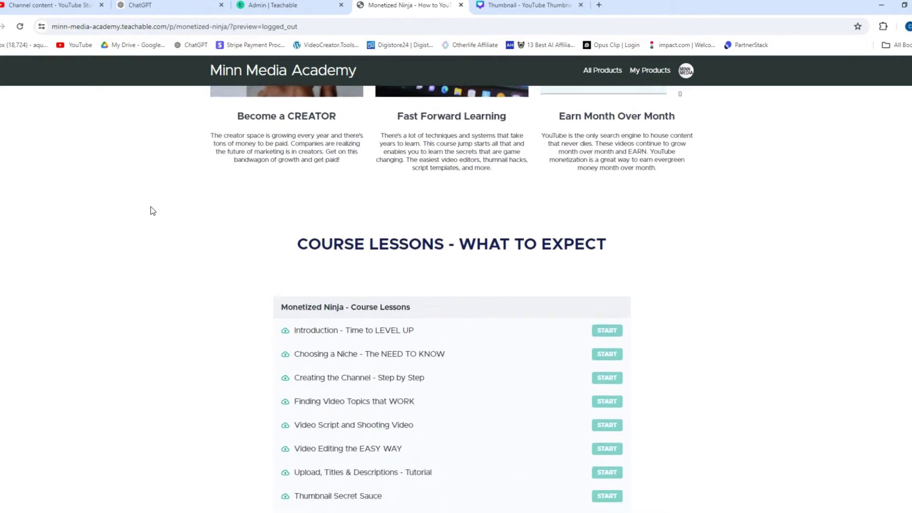
scroll(151, 211, down, 1)
scroll(150, 210, down, 2)
scroll(151, 210, down, 2)
scroll(150, 209, down, 1)
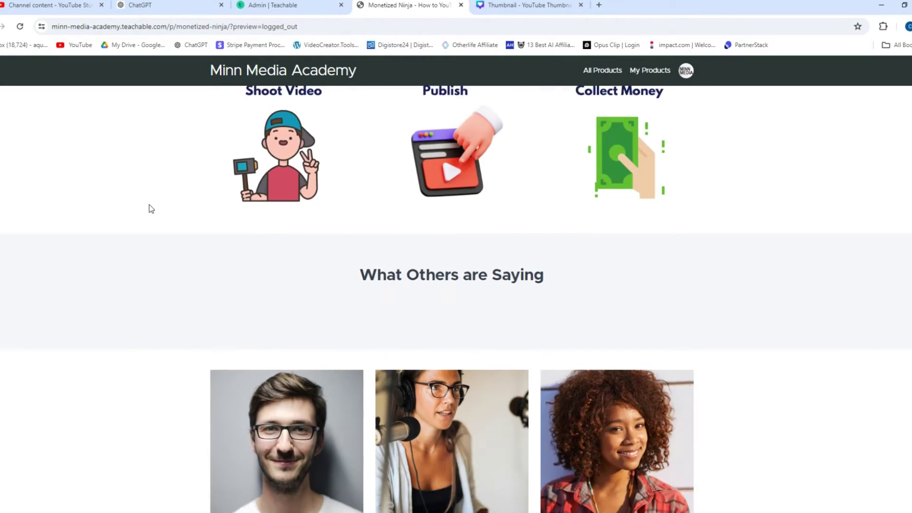
scroll(149, 208, down, 1)
scroll(149, 208, down, 1)
scroll(149, 208, down, 1)
scroll(149, 208, down, 2)
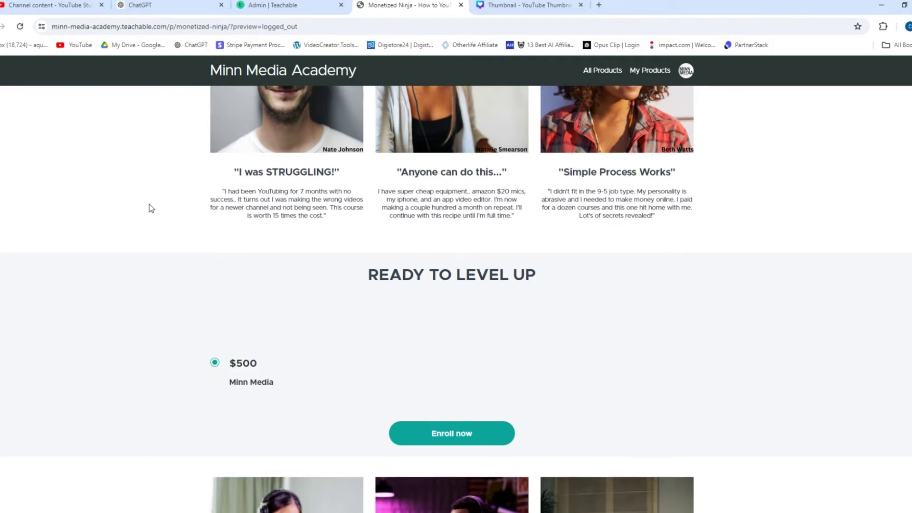
scroll(149, 208, down, 1)
scroll(150, 209, down, 2)
scroll(149, 205, down, 2)
scroll(149, 204, down, 2)
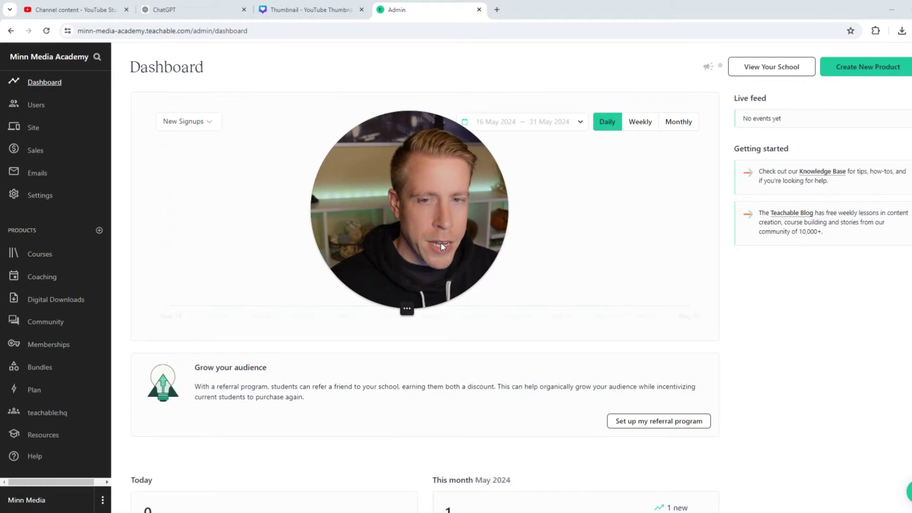
Step: Scroll the sales page preview down toward the $500 enrollment section
drag(443, 247, 654, 255)
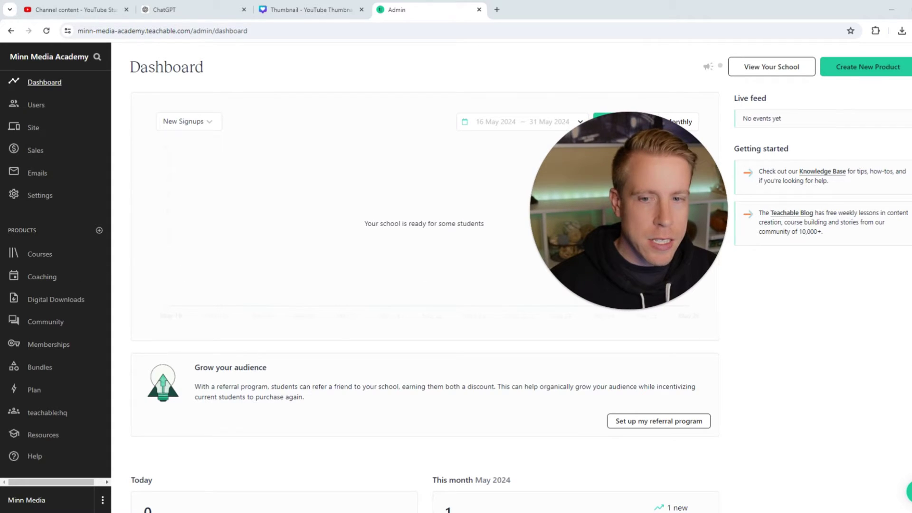
Step: Go to Coaching and create a new coaching product, reaching the Name your offering step
mouse_move(627, 214)
mouse_move(665, 271)
mouse_down()
mouse_move(474, 234)
mouse_move(753, 356)
mouse_up()
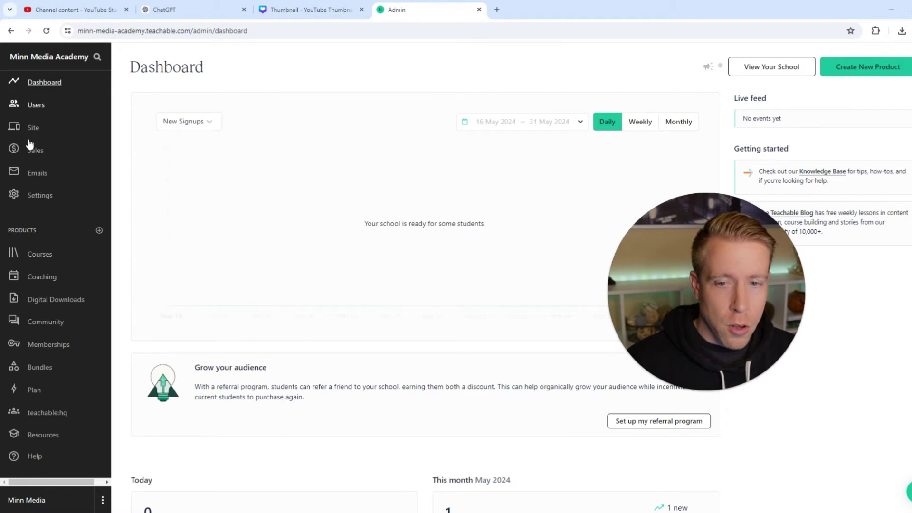
click(43, 278)
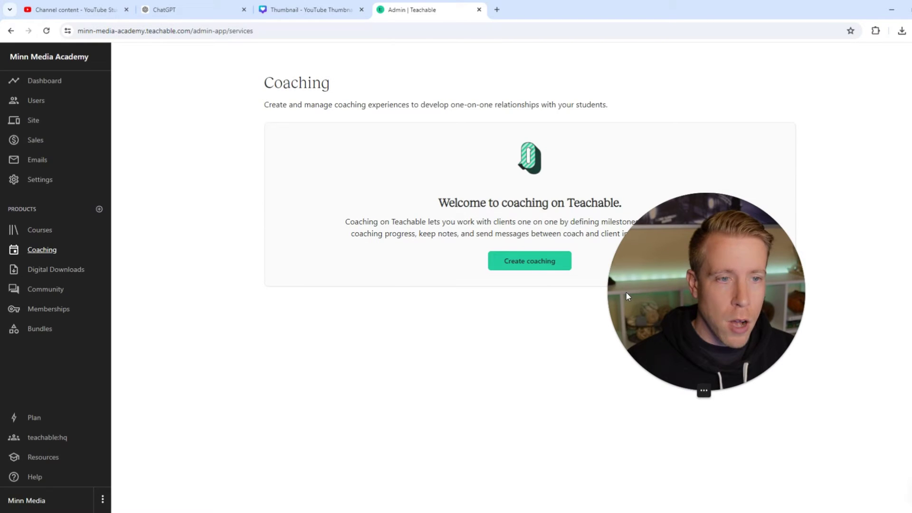
drag(627, 296, 120, 389)
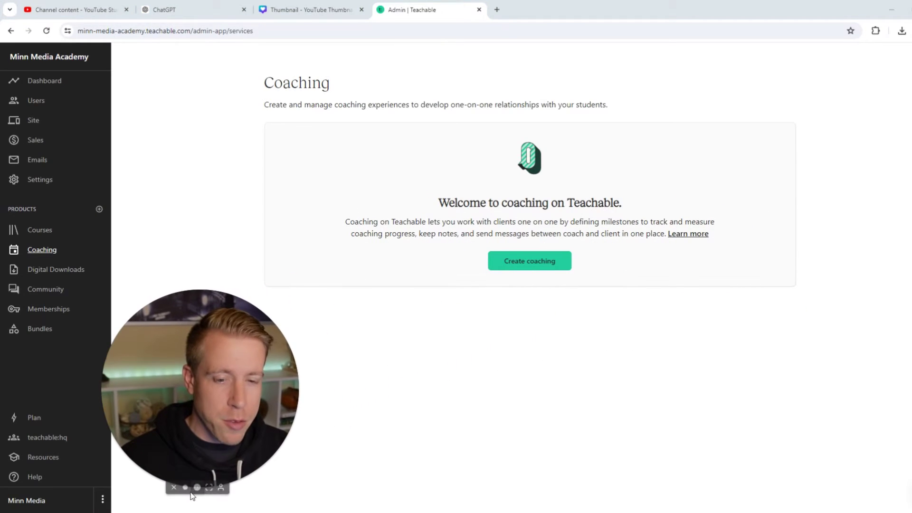
click(185, 489)
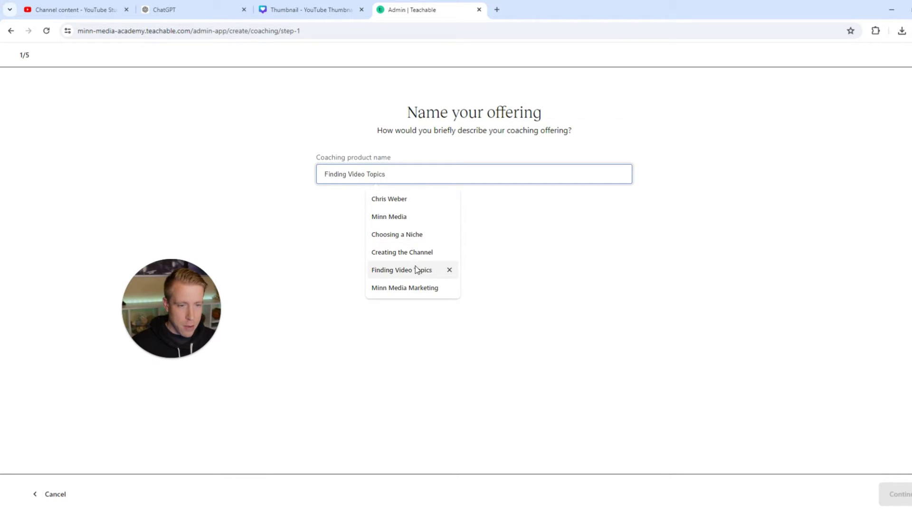
text(ho)
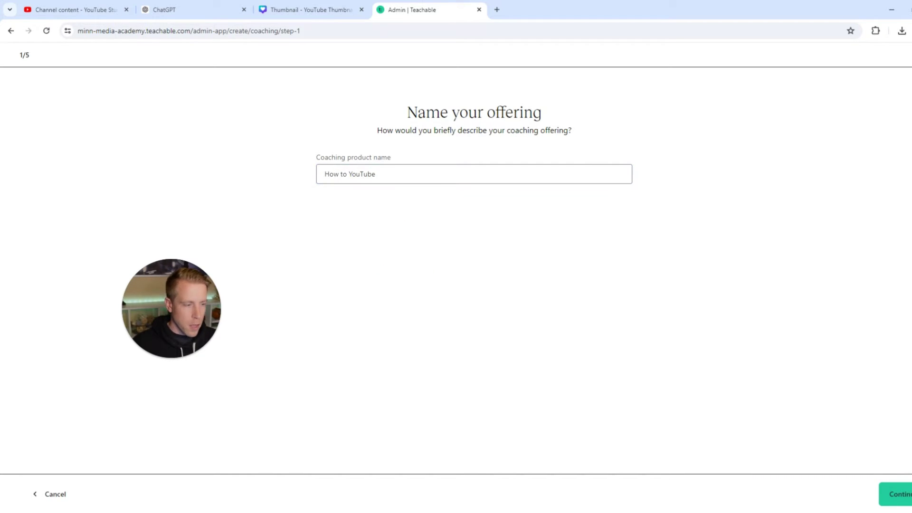
Step: Confirm the product name and skip the intake form to reach the pricing step
key(Return)
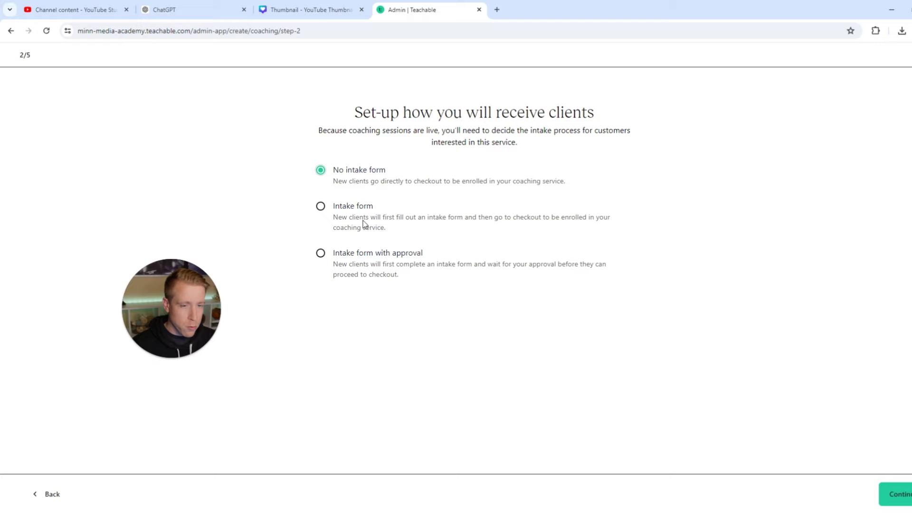
key(Return)
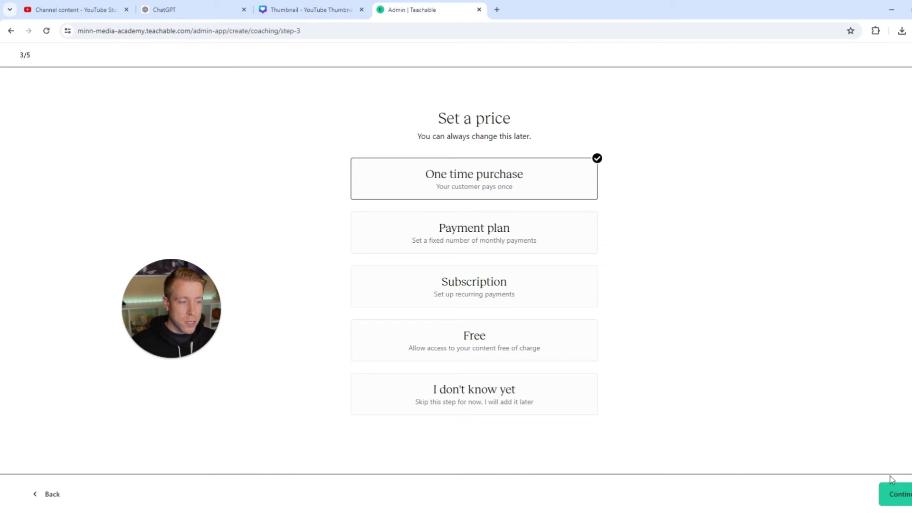
Step: Fill the one-time plan as 2000 USD named Minn Media with a detailed description
click(895, 493)
text(2000)
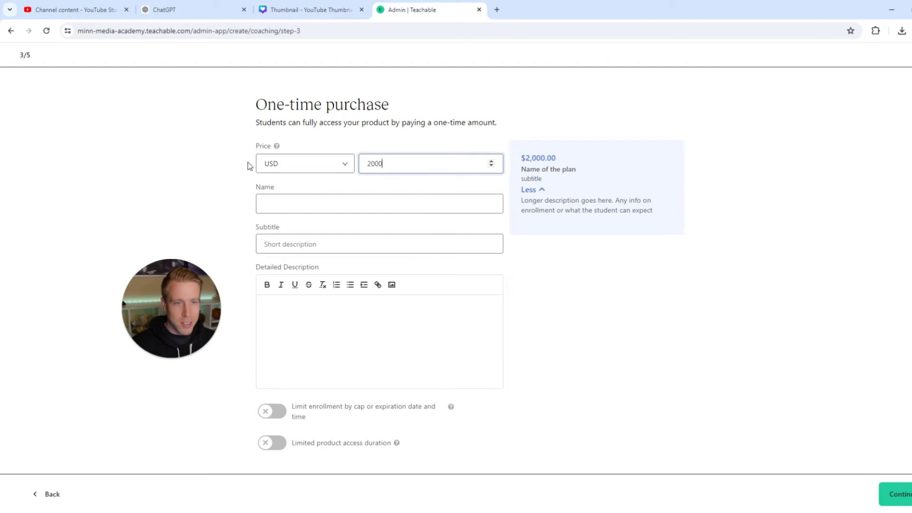
click(303, 201)
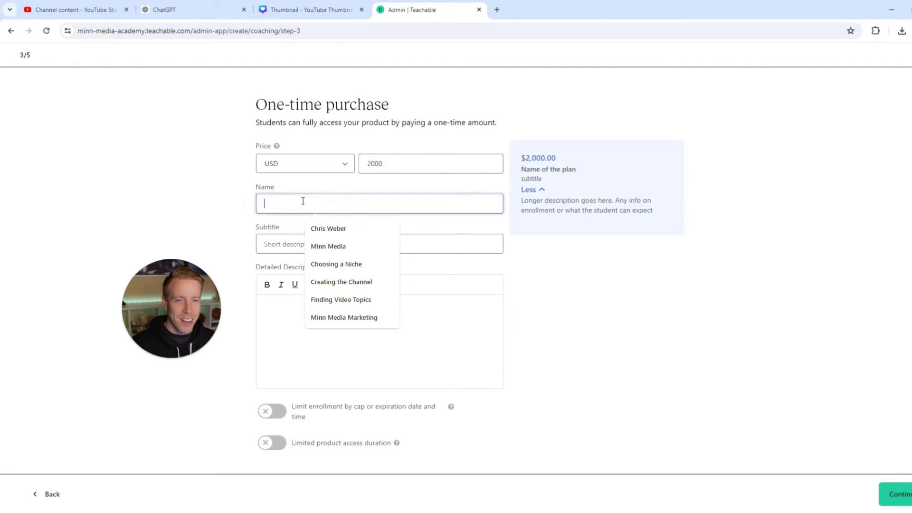
click(327, 247)
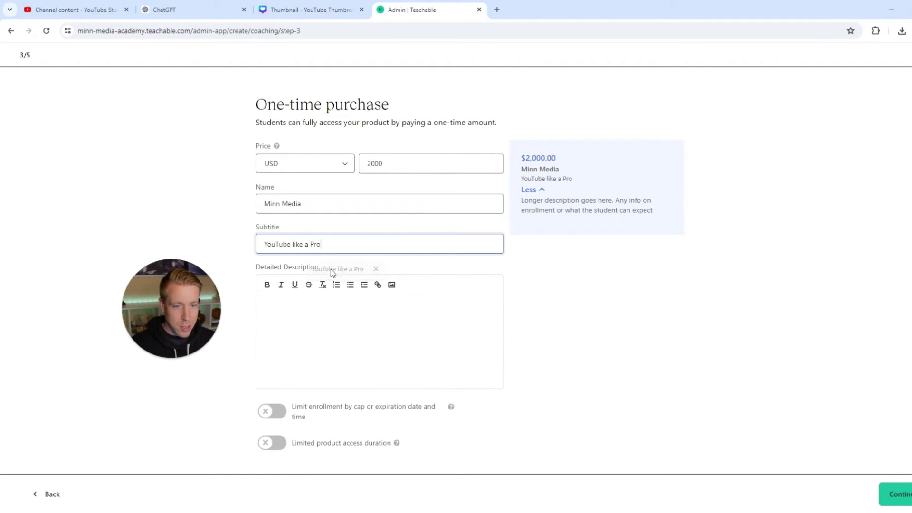
click(301, 306)
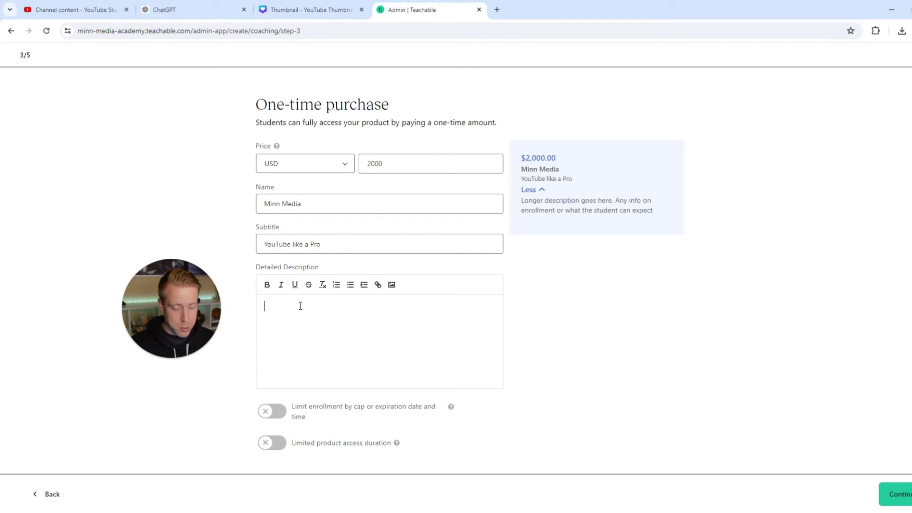
text(How)
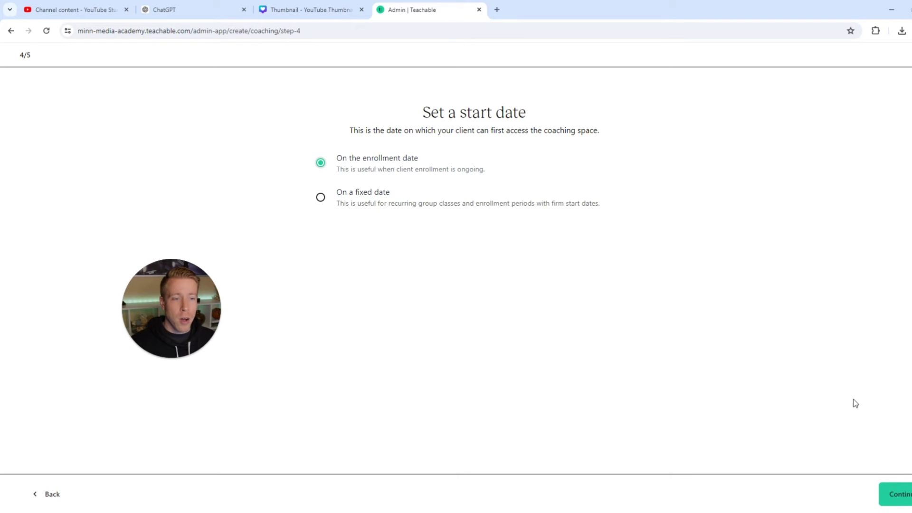
Step: Continue past the start date and dismiss the 'has been created' notice to enter the product admin
click(902, 502)
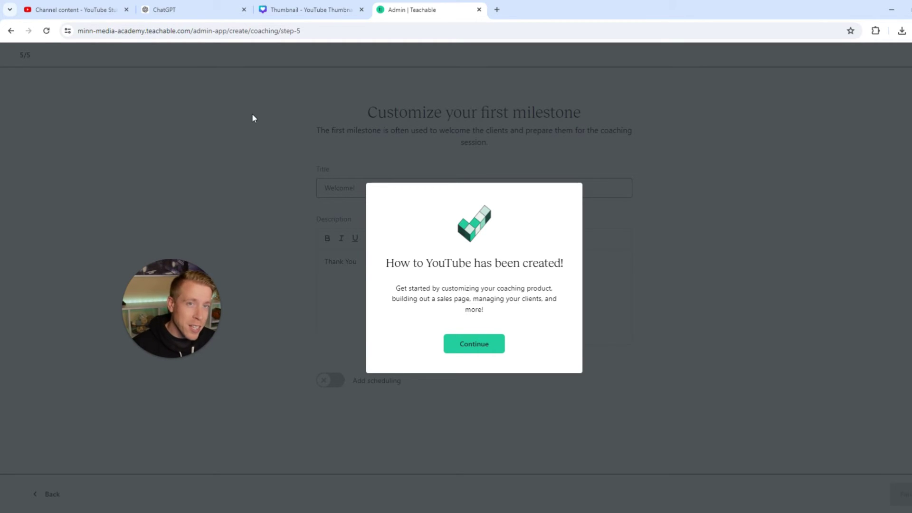
click(480, 346)
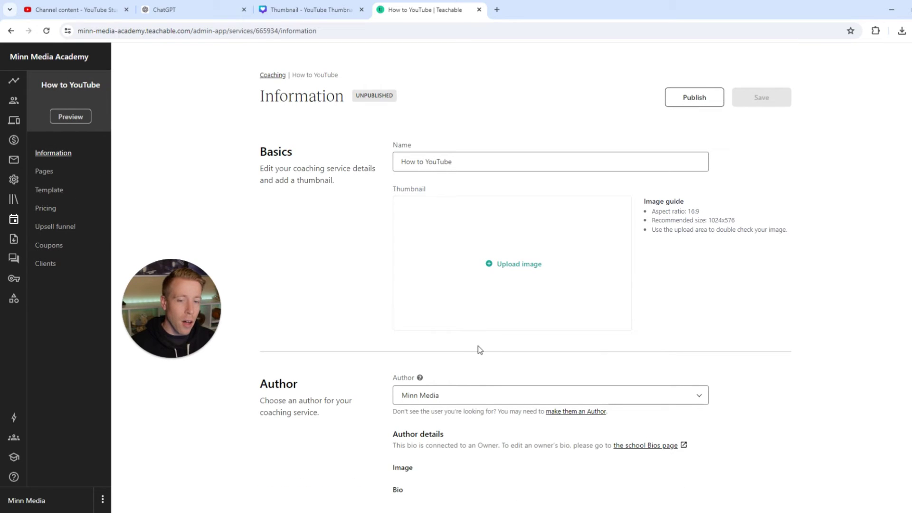
Step: Adjust fields on the Information page, then show the How to YouTube product's Pages list
click(214, 317)
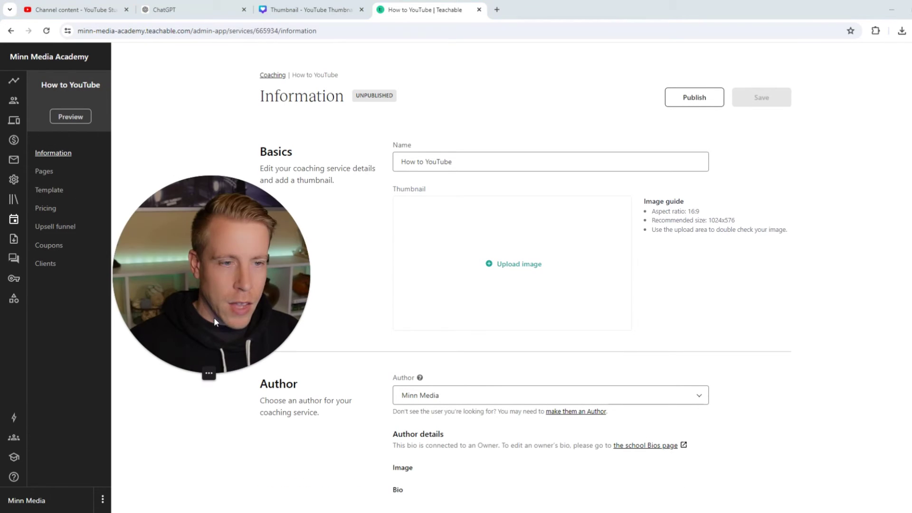
drag(214, 317, 232, 317)
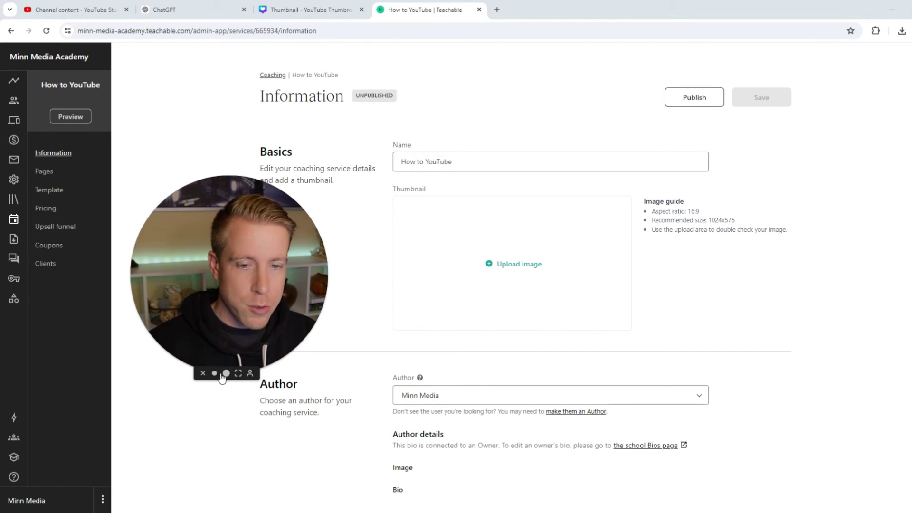
click(219, 376)
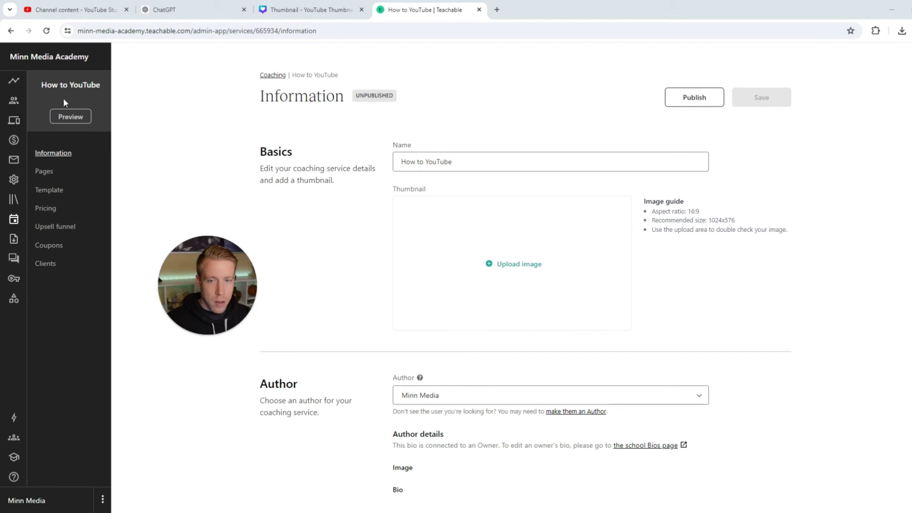
click(52, 173)
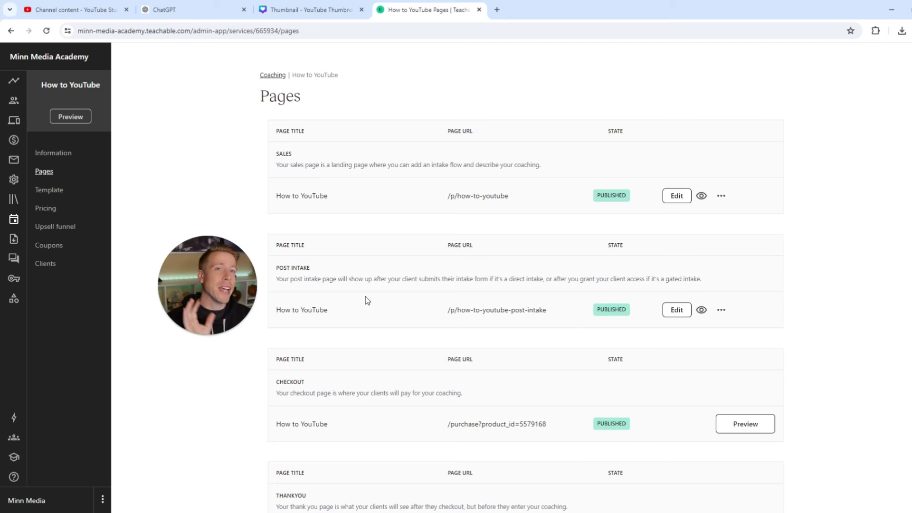
Step: Show the upsell funnel settings and review its options
click(55, 226)
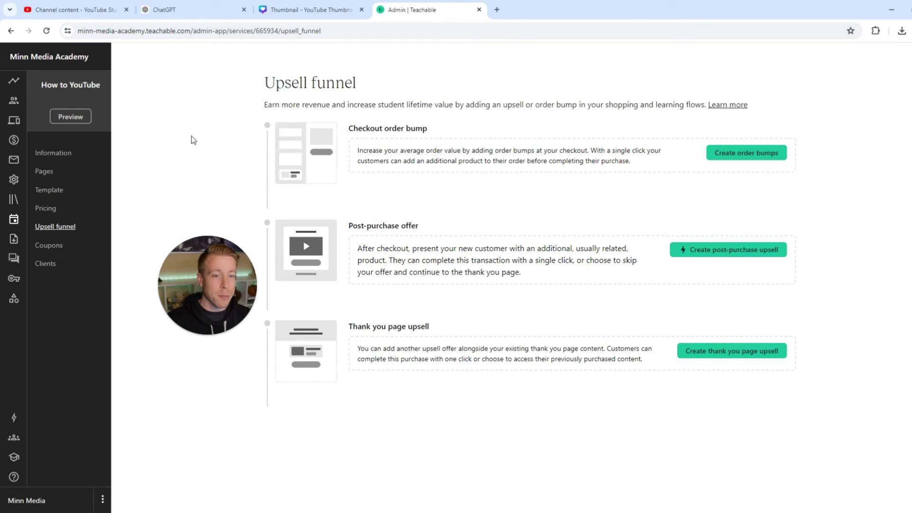
mouse_move(208, 283)
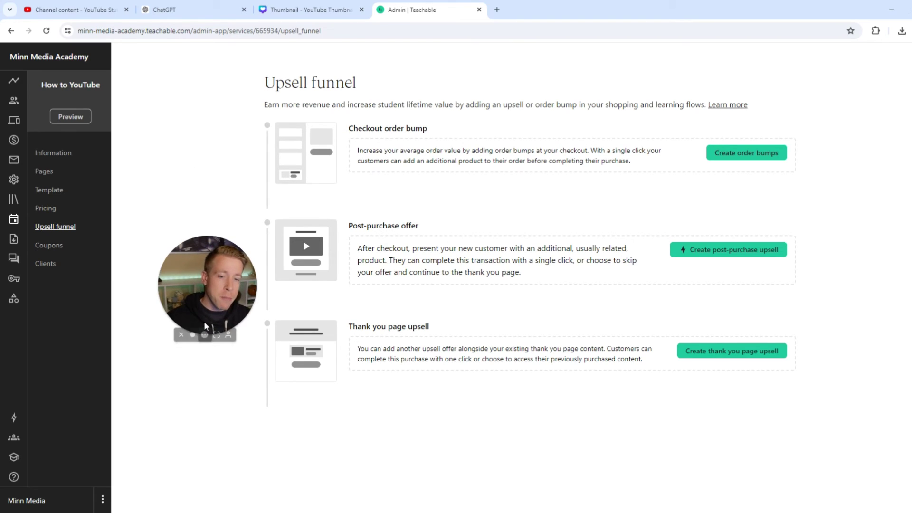
click(210, 333)
drag(253, 284, 196, 271)
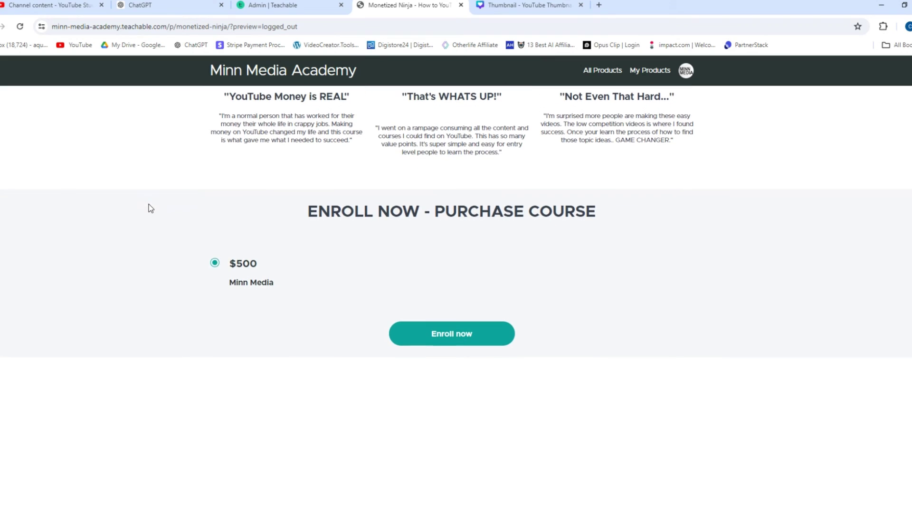
Step: Switch back to the admin tab and show the Monetized Ninja curriculum of lessons
key(ctrl+Page_Up)
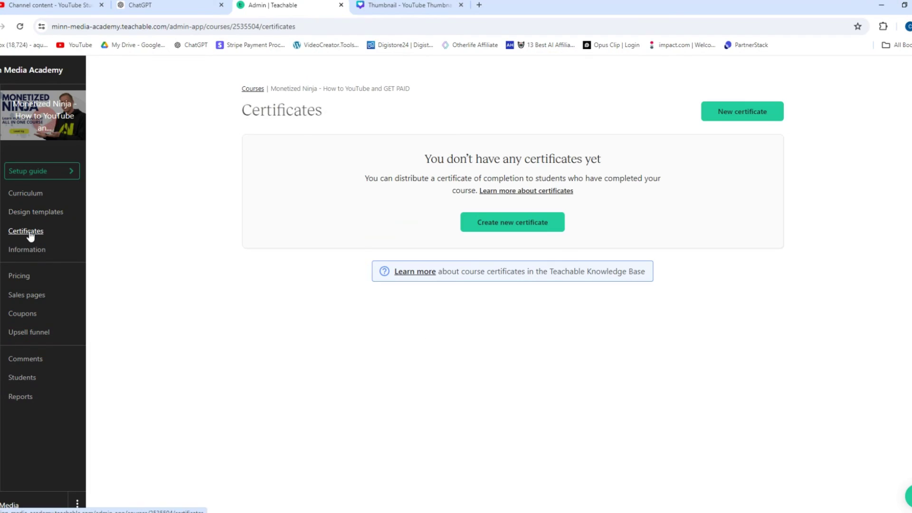
click(33, 199)
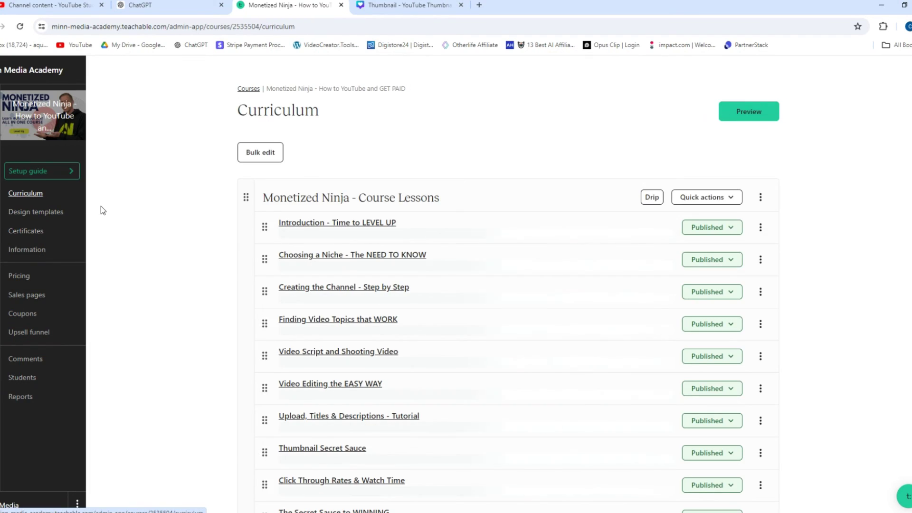
scroll(158, 241, down, 2)
scroll(156, 242, down, 1)
scroll(158, 242, down, 1)
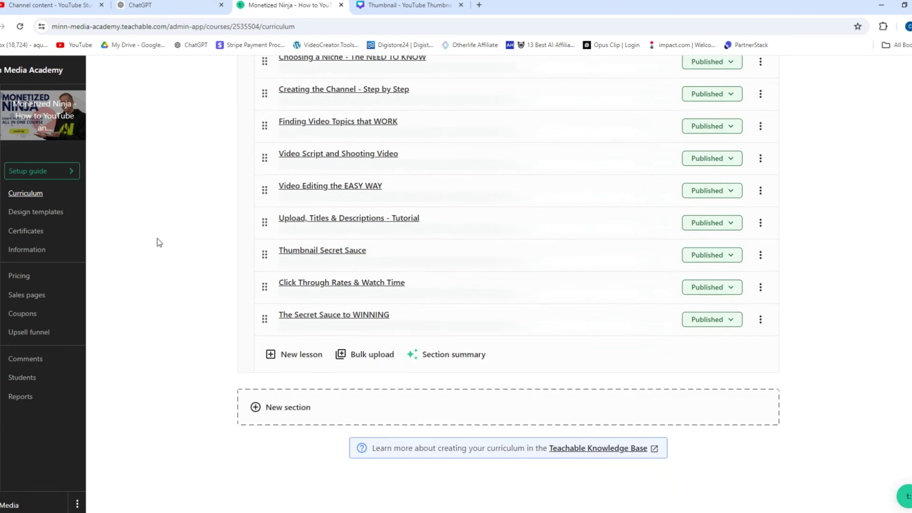